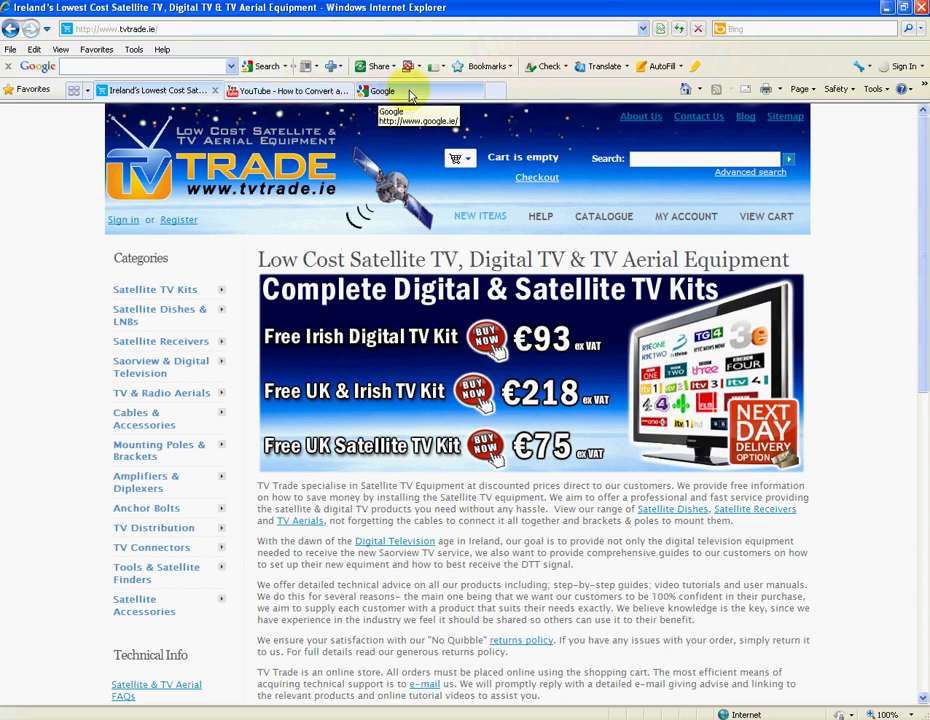
# Step: Search Google for 'download.com' in Internet Explorer's Google tab
pyautogui.click(409, 95)
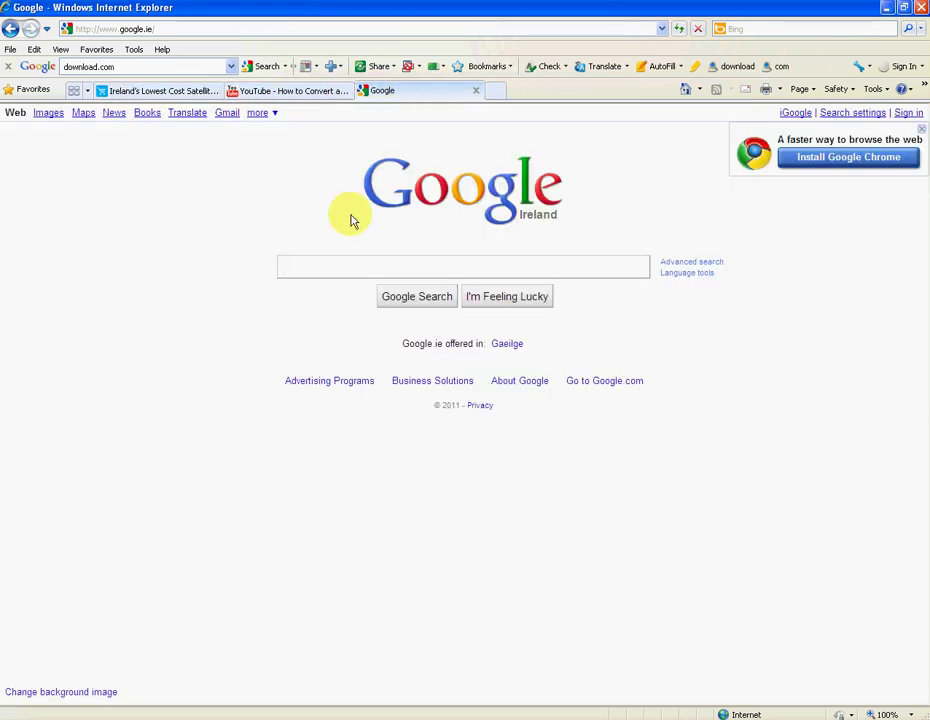
pyautogui.write('download.com')
pyautogui.press('Return')
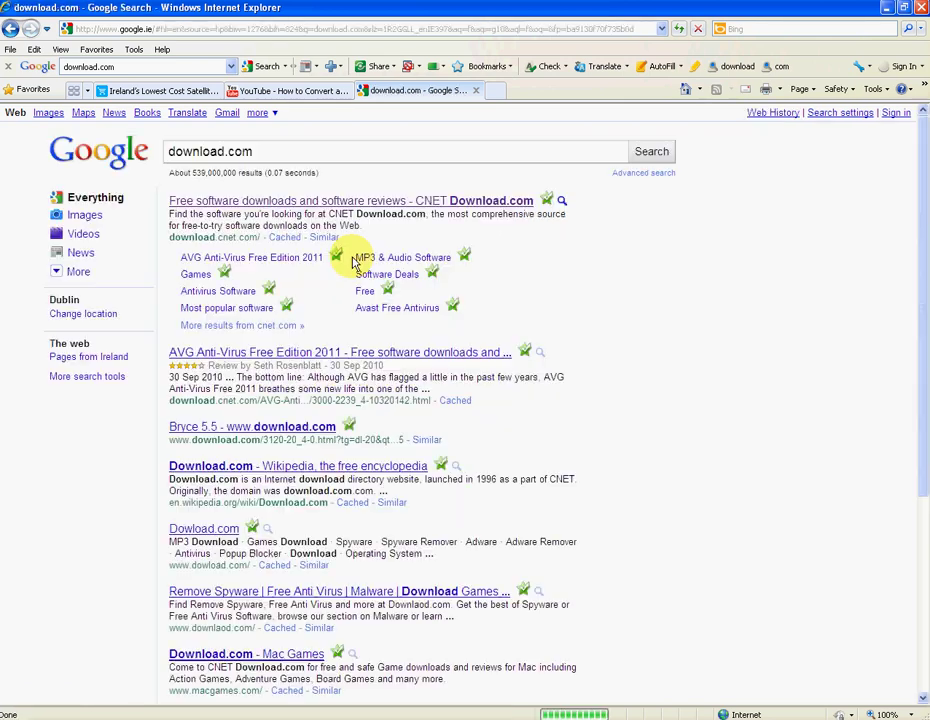
# Step: Open CNET Download.com and search the site for 'format factory'
pyautogui.click(234, 202)
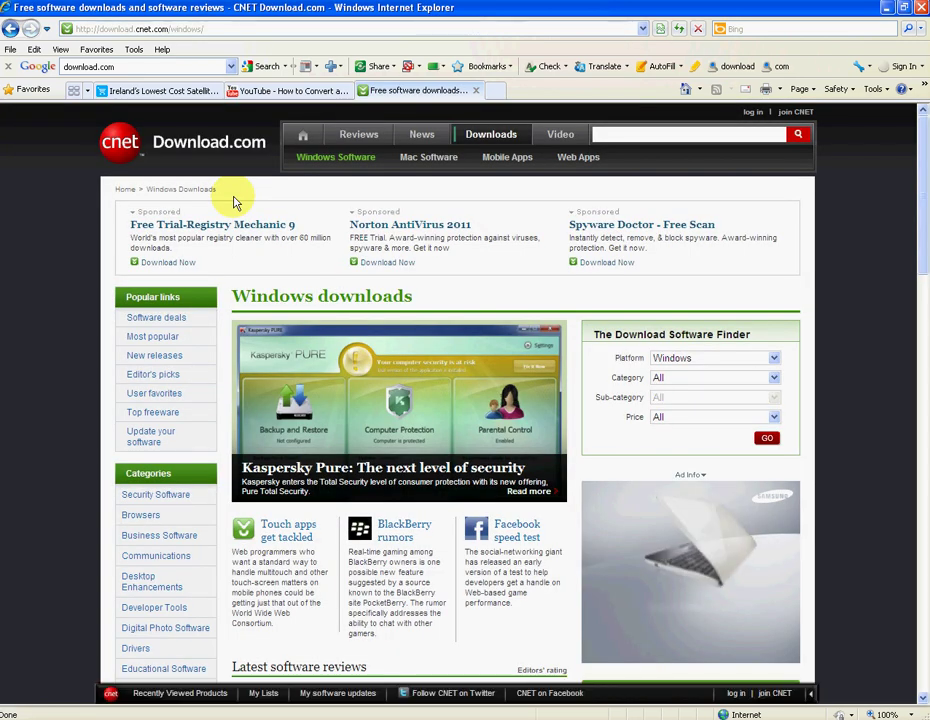
pyautogui.click(620, 138)
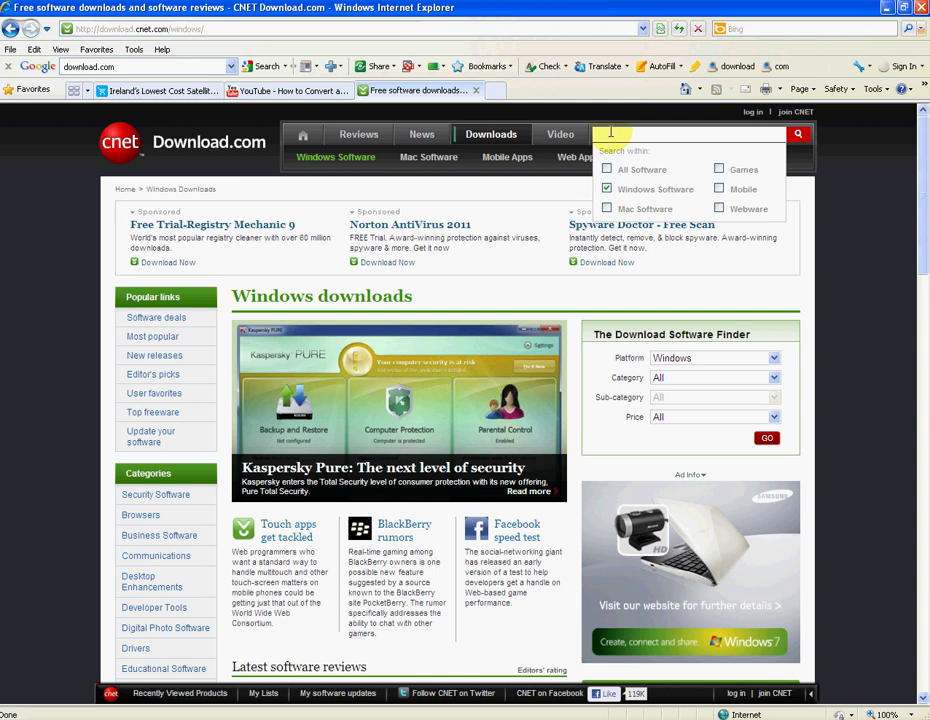
pyautogui.write('format factory')
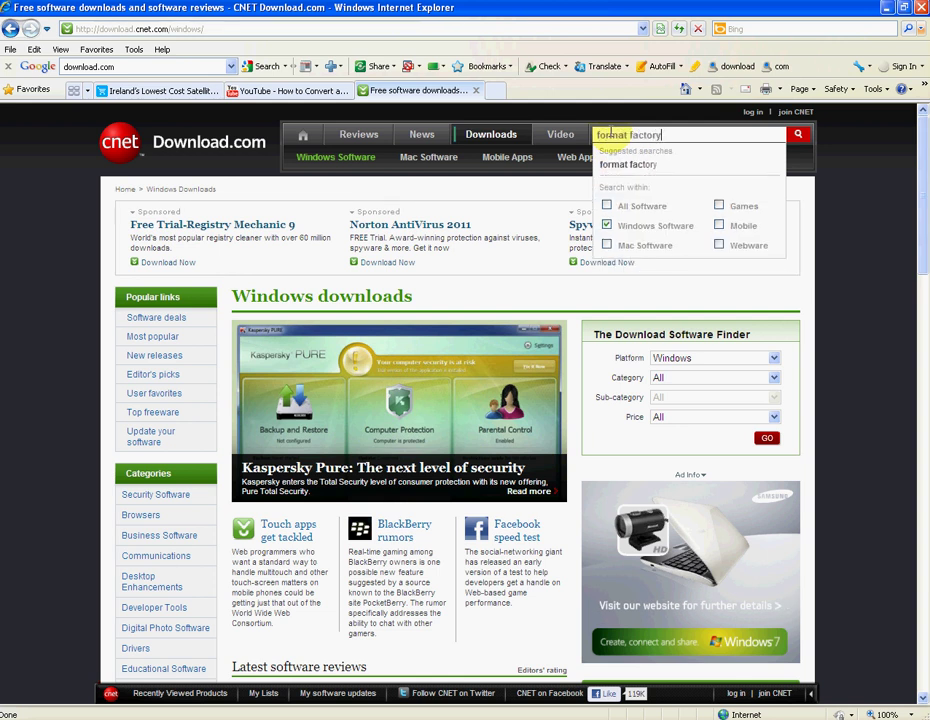
pyautogui.press('Down')
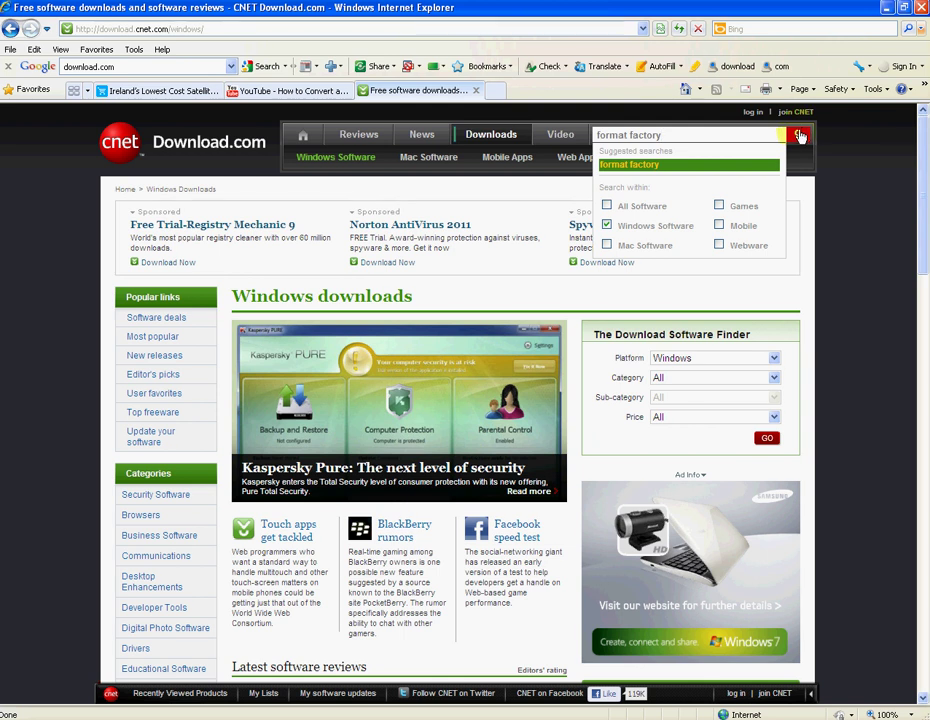
pyautogui.click(800, 137)
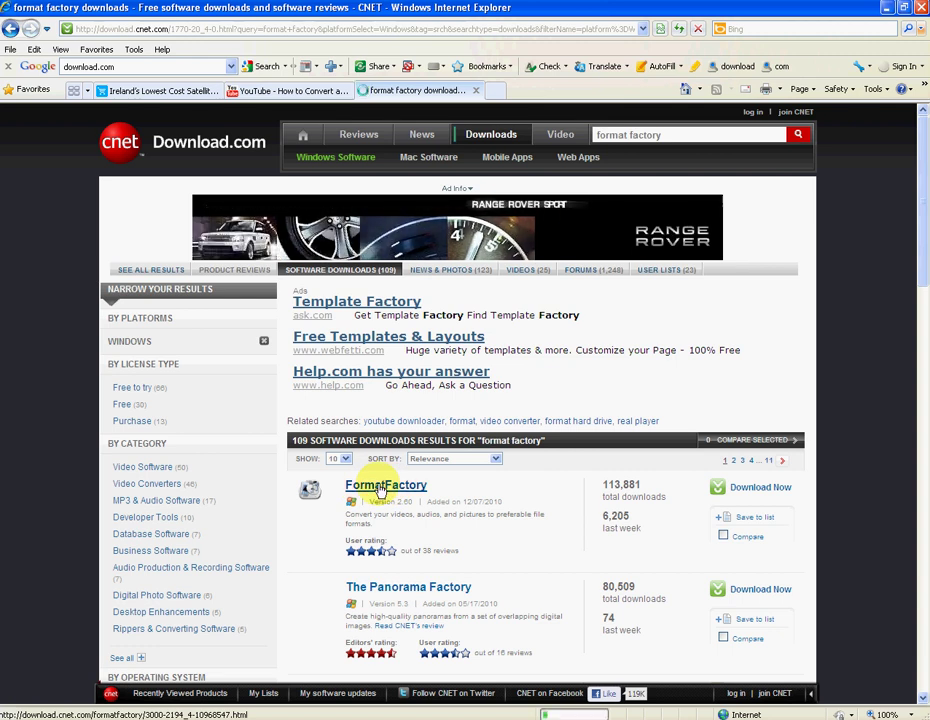
# Step: Open the FormatFactory listing, start its download, and allow the blocked FFSetup260.zip download
pyautogui.click(379, 488)
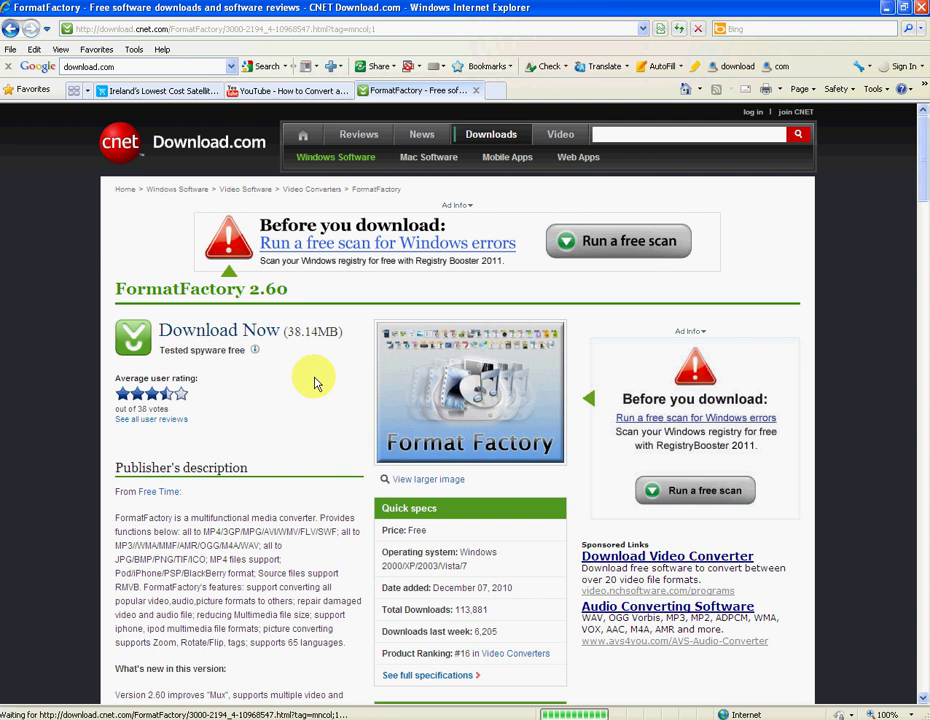
pyautogui.click(205, 333)
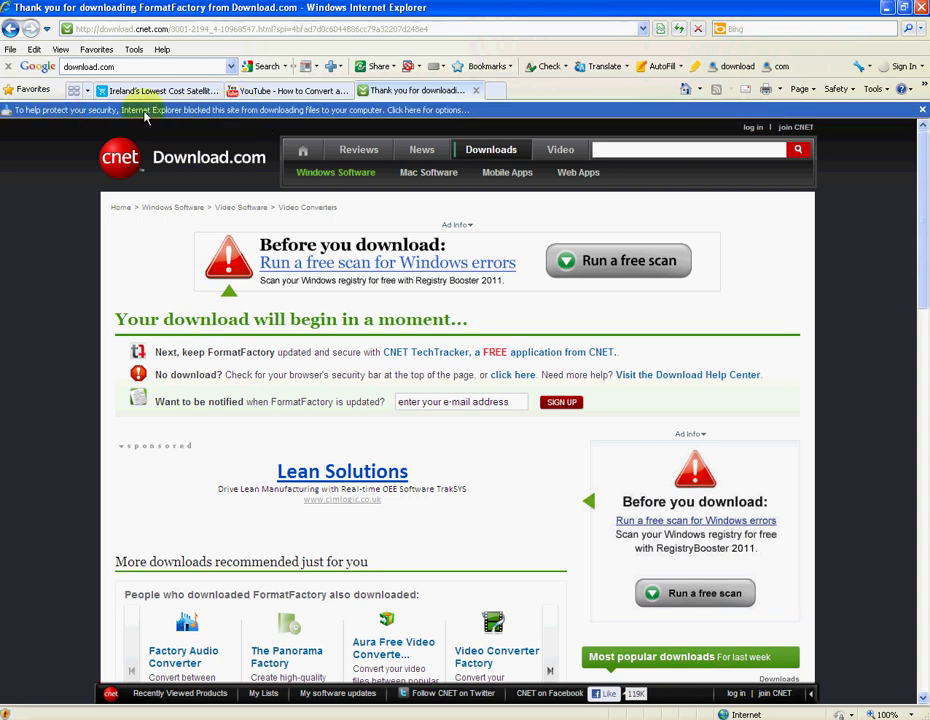
pyautogui.click(241, 111)
pyautogui.click(264, 121)
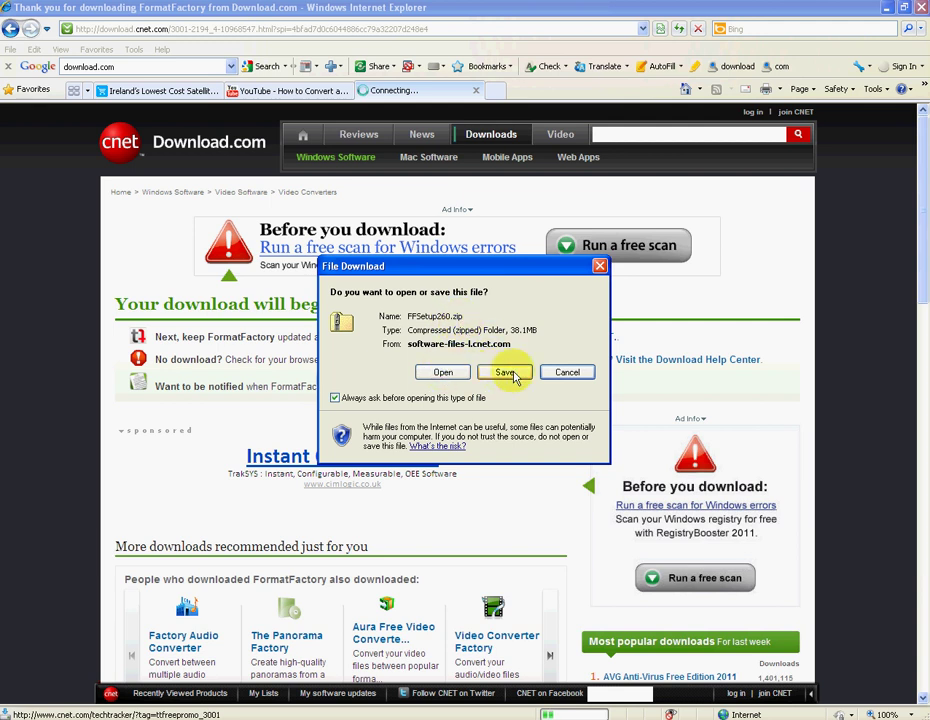
# Step: Open FFSetup260.zip directly from the File Download prompt
pyautogui.click(443, 373)
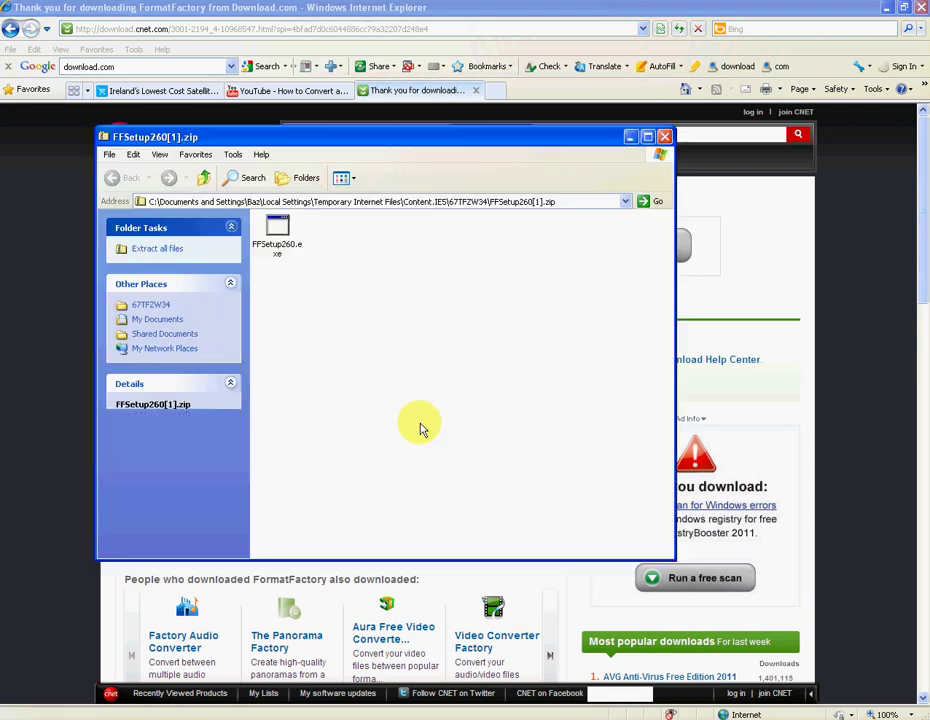
# Step: Run the FFSetup260.exe installer from the zip folder
pyautogui.click(277, 230)
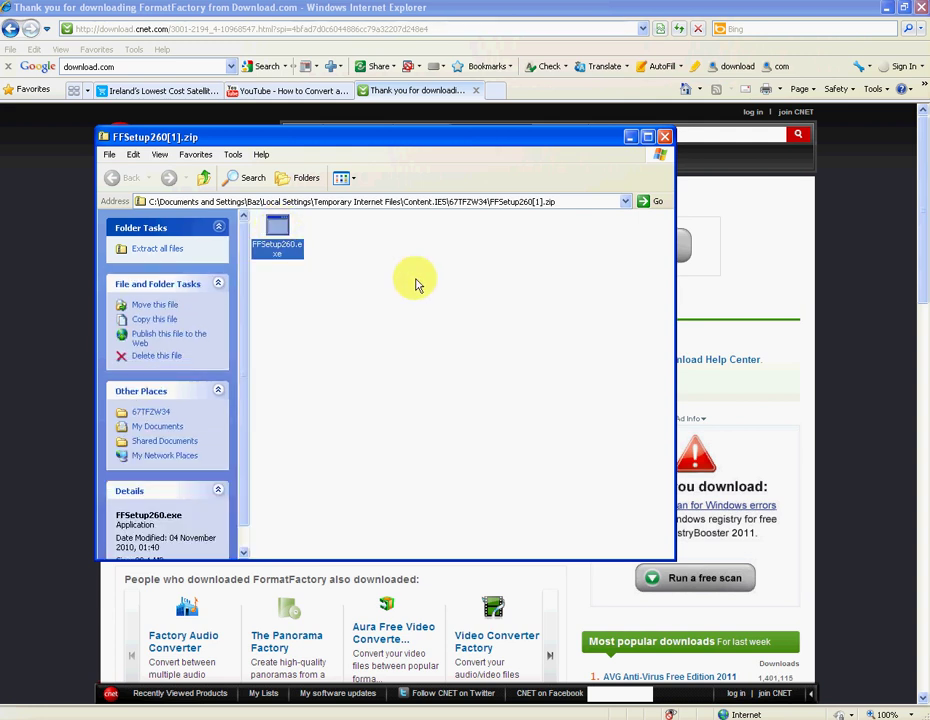
pyautogui.press('Return')
pyautogui.click(501, 378)
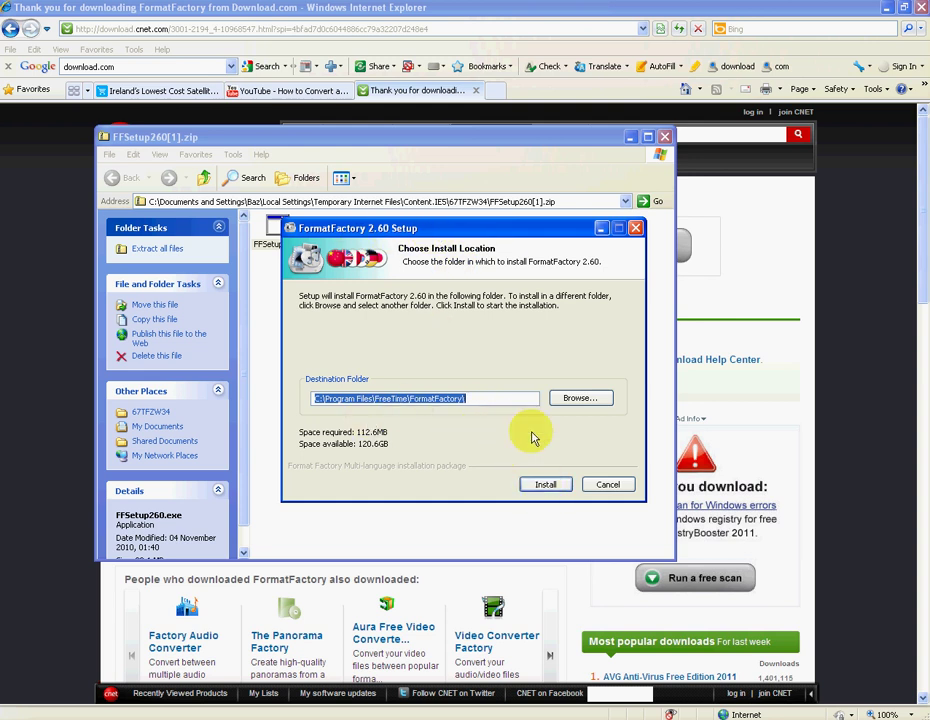
# Step: Cancel the FormatFactory setup and close the zip folder window
pyautogui.click(608, 486)
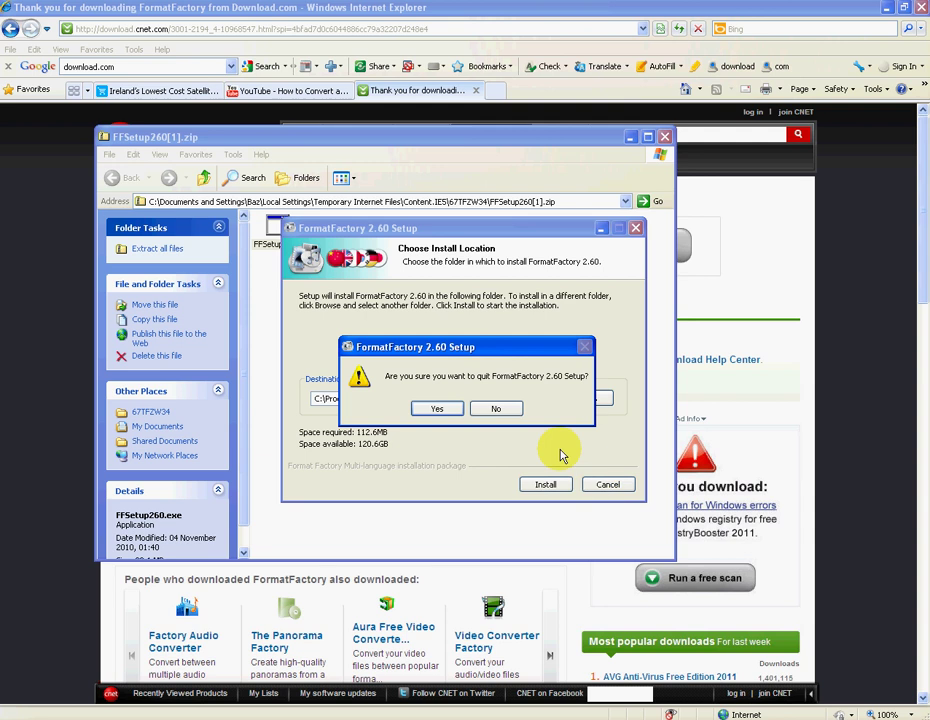
pyautogui.click(440, 409)
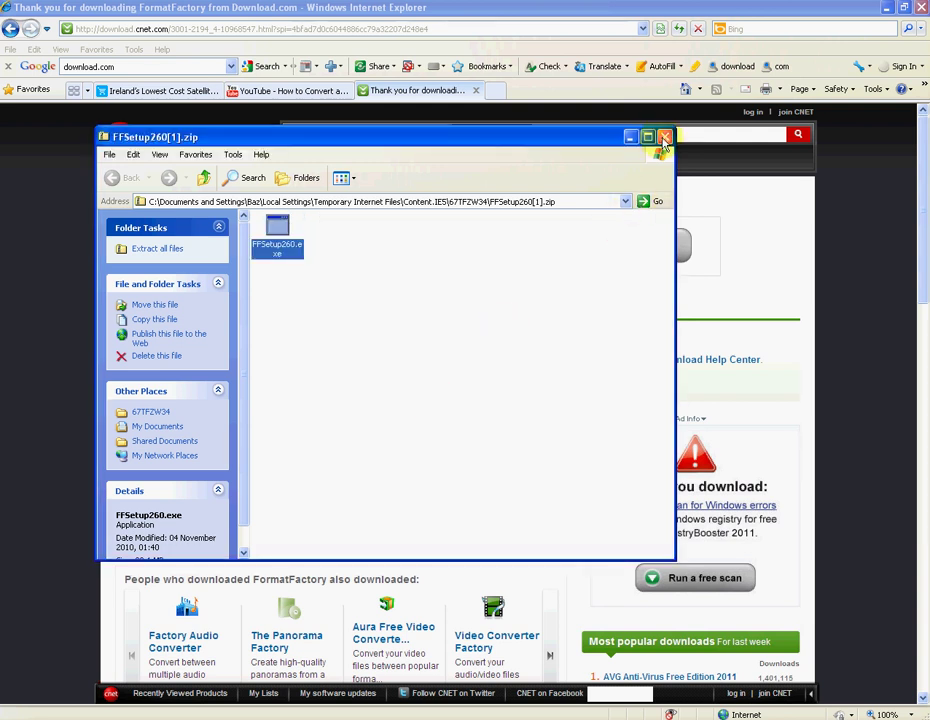
pyautogui.click(664, 136)
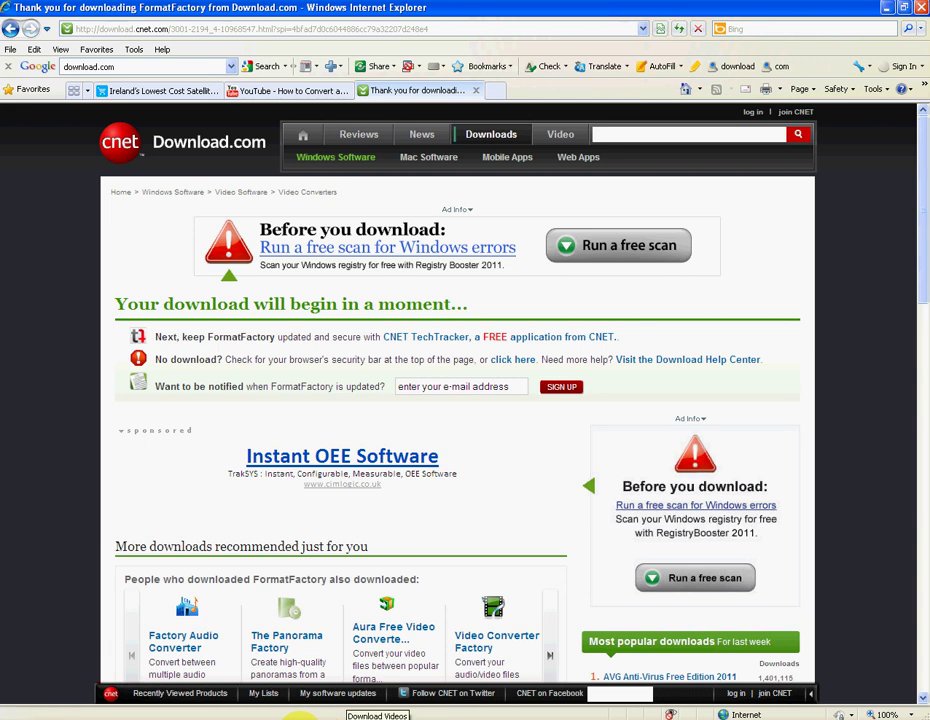
# Step: Switch to the Download Videos folder from the taskbar
pyautogui.click(300, 715)
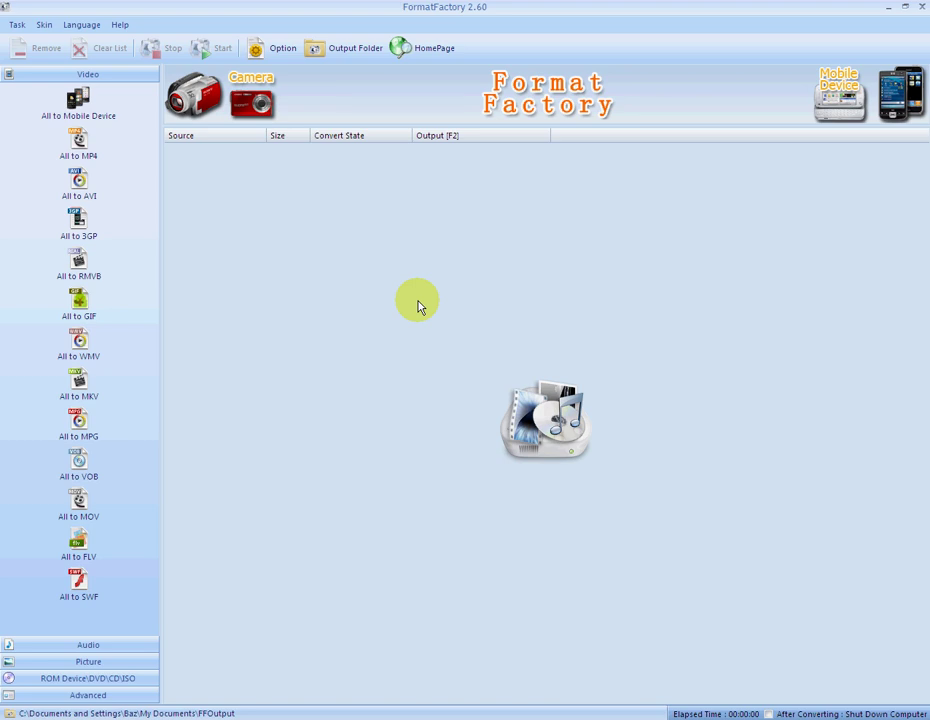
# Step: Browse the Audio, Picture and Video categories, then open the All to AVI dialog
pyautogui.click(80, 645)
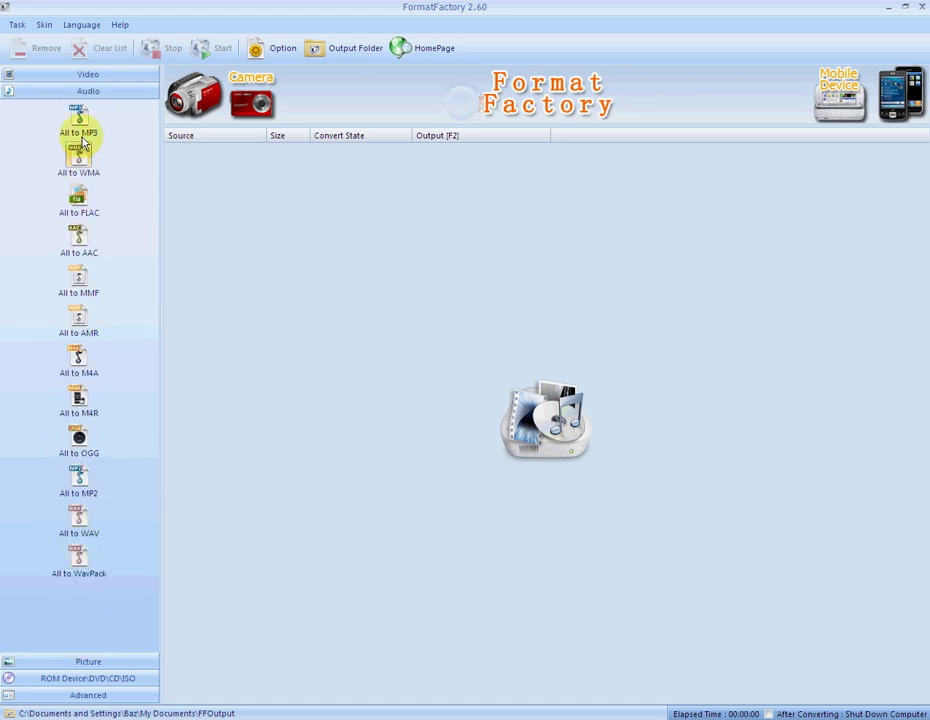
pyautogui.click(88, 664)
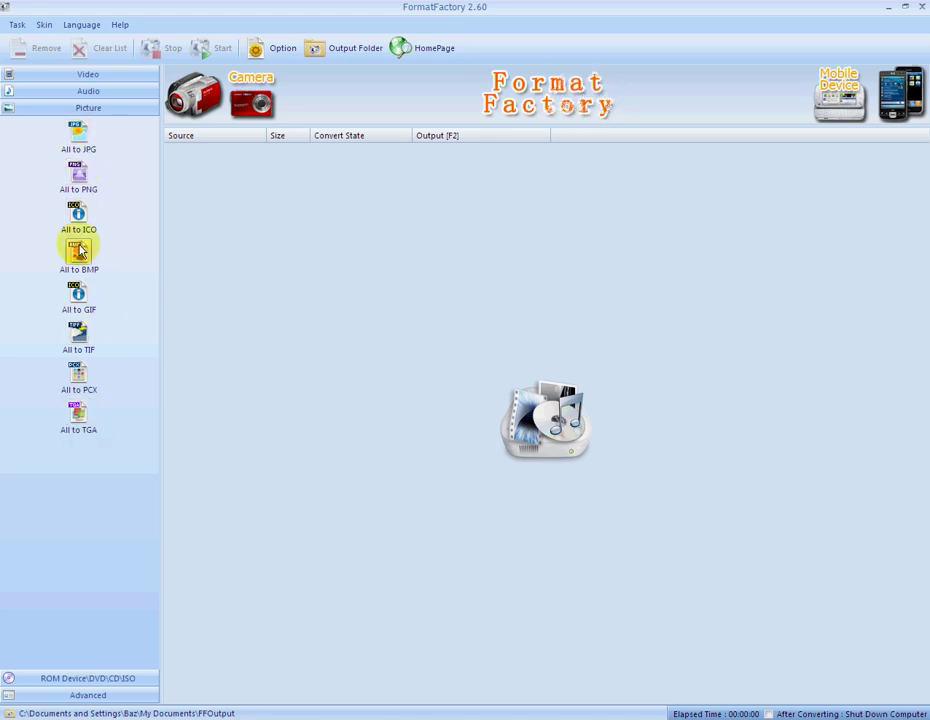
pyautogui.click(88, 76)
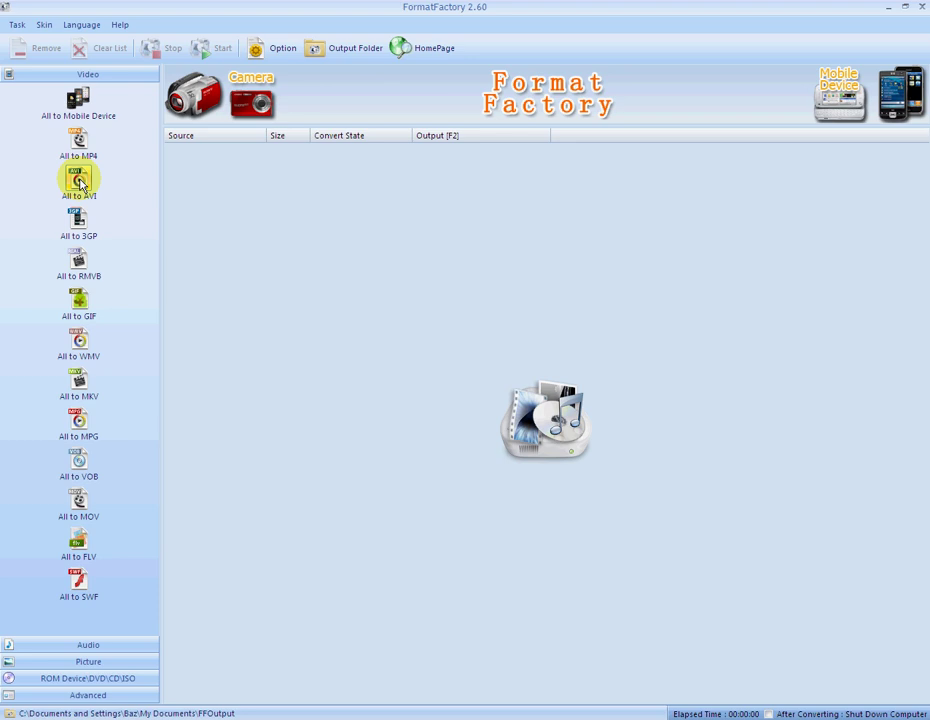
pyautogui.click(80, 184)
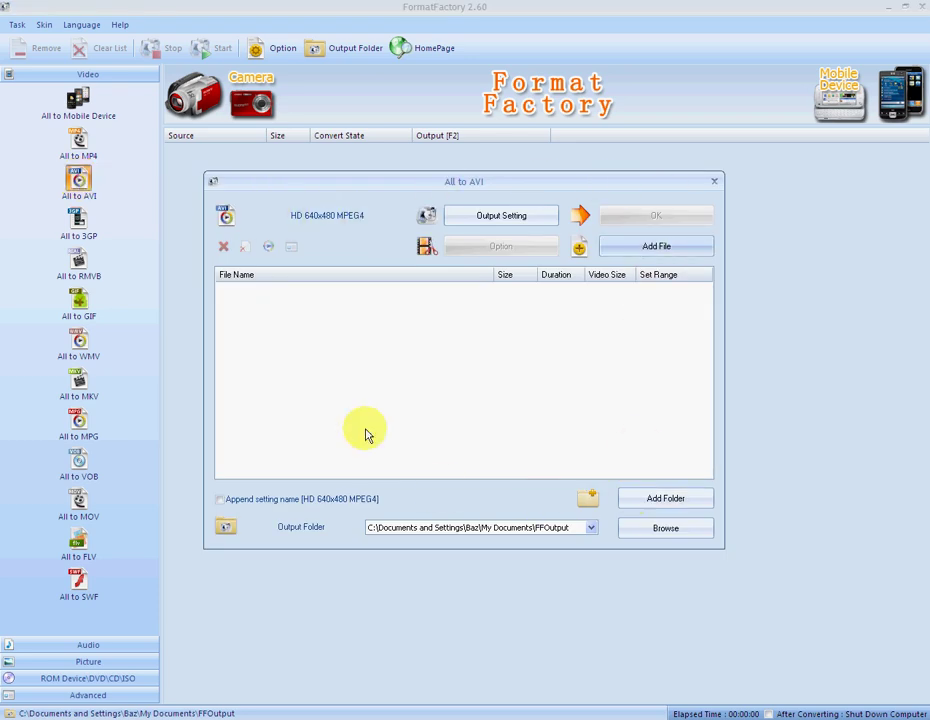
# Step: Set the AVI output to the MPEG4(Xvid) encoder with a 320x240 video size
pyautogui.click(498, 220)
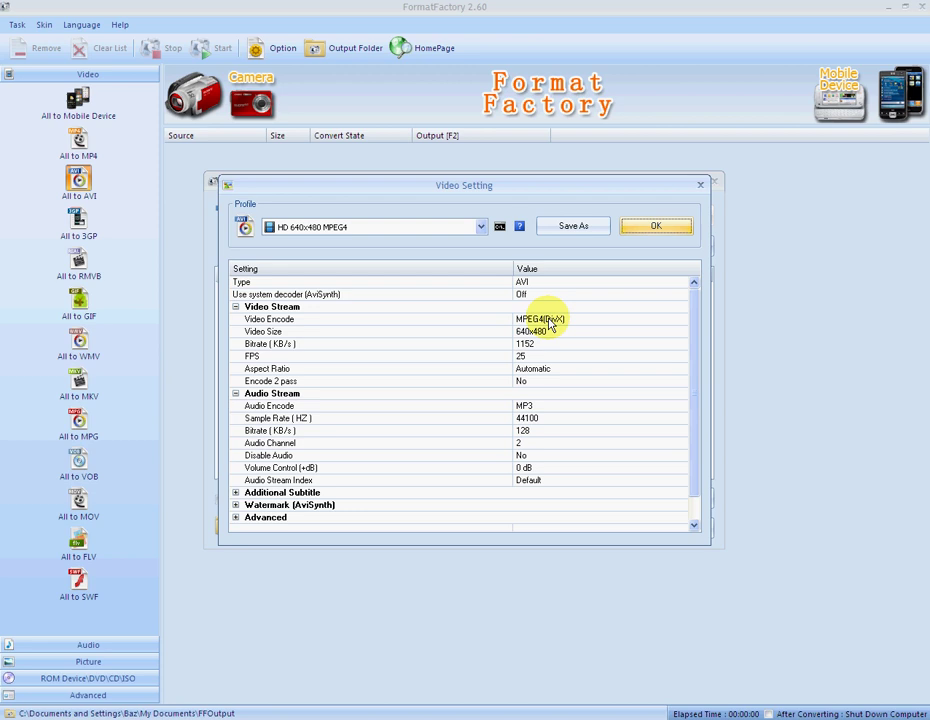
pyautogui.click(555, 321)
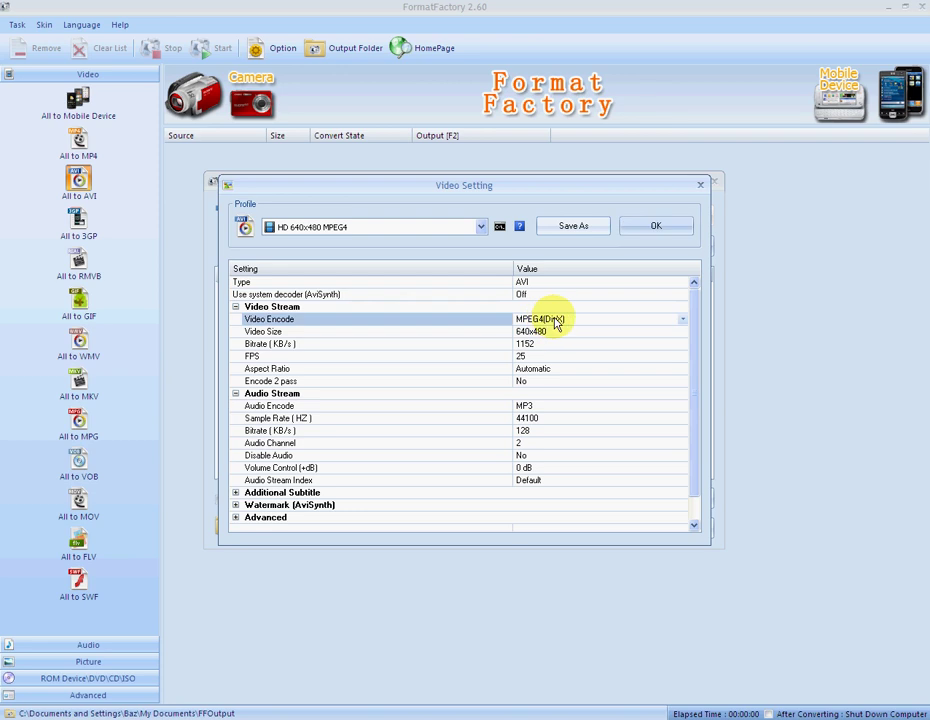
pyautogui.click(682, 320)
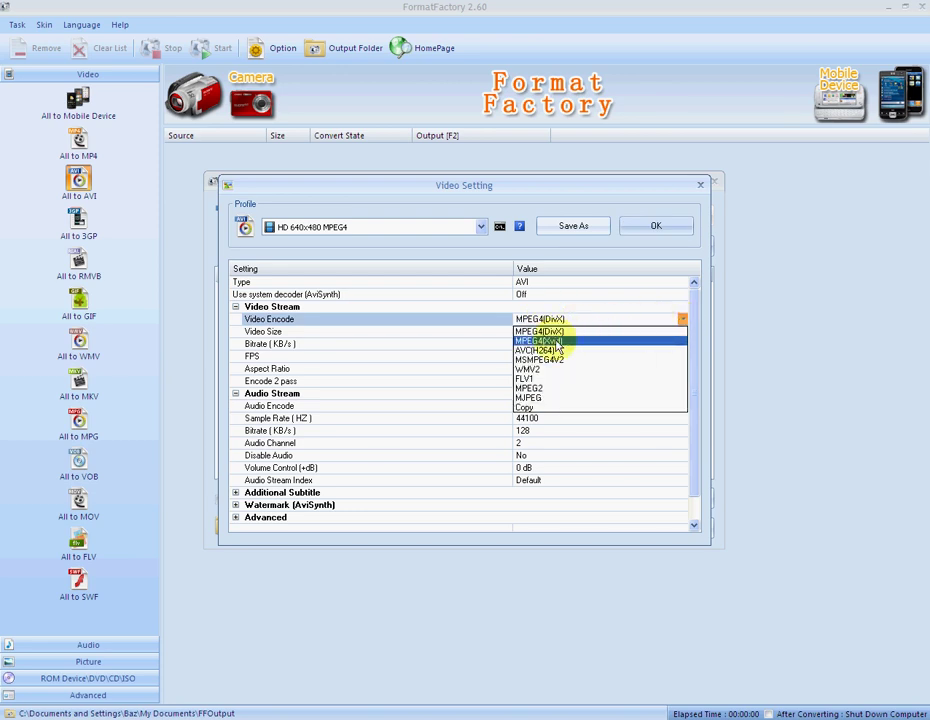
pyautogui.click(557, 341)
pyautogui.click(565, 336)
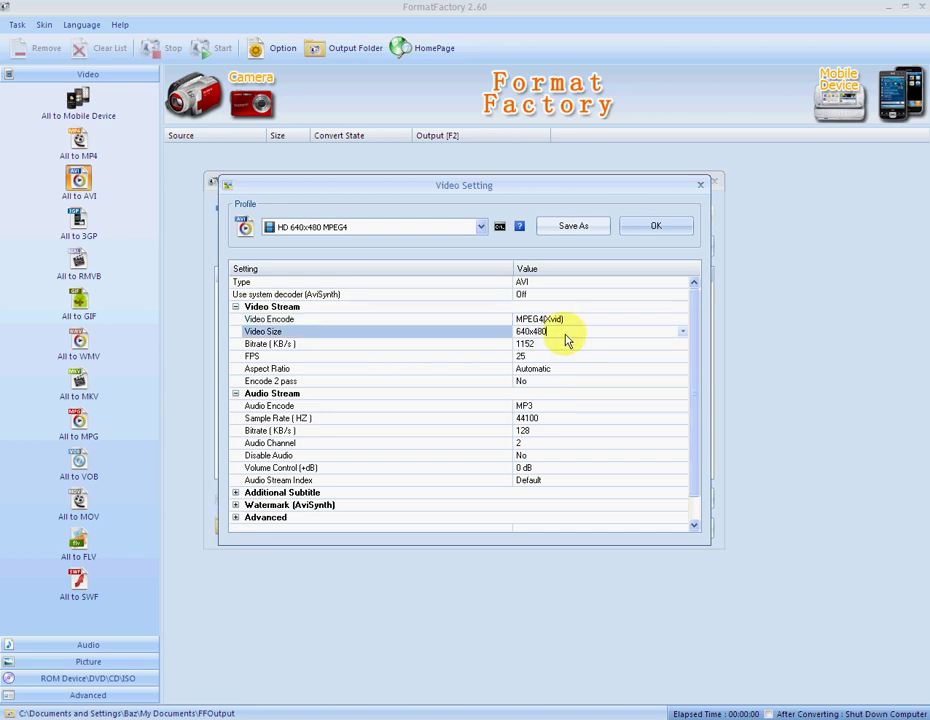
pyautogui.click(682, 331)
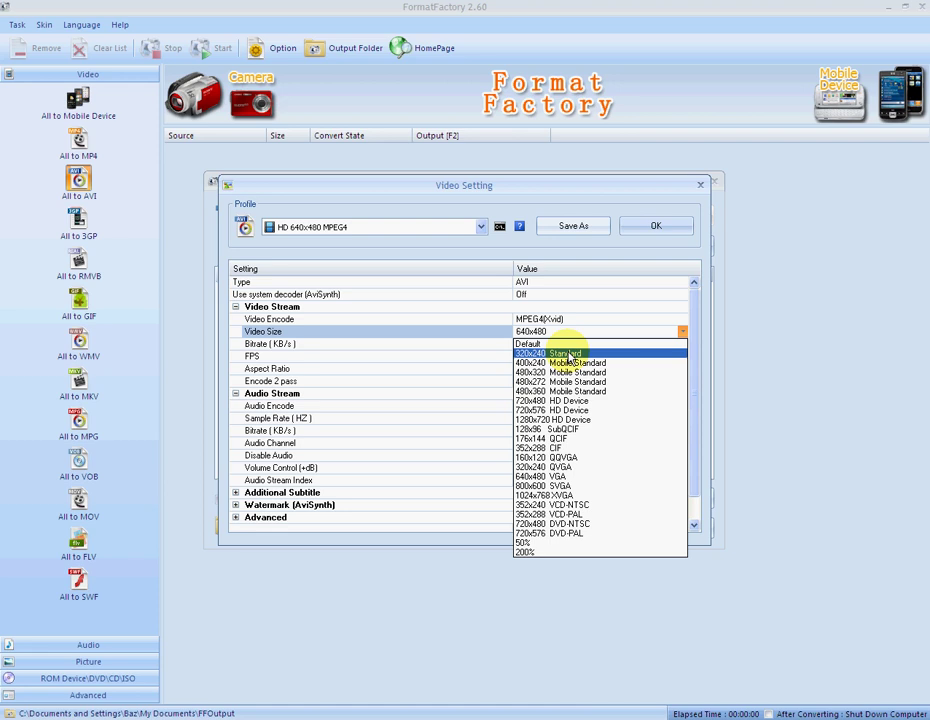
pyautogui.click(569, 354)
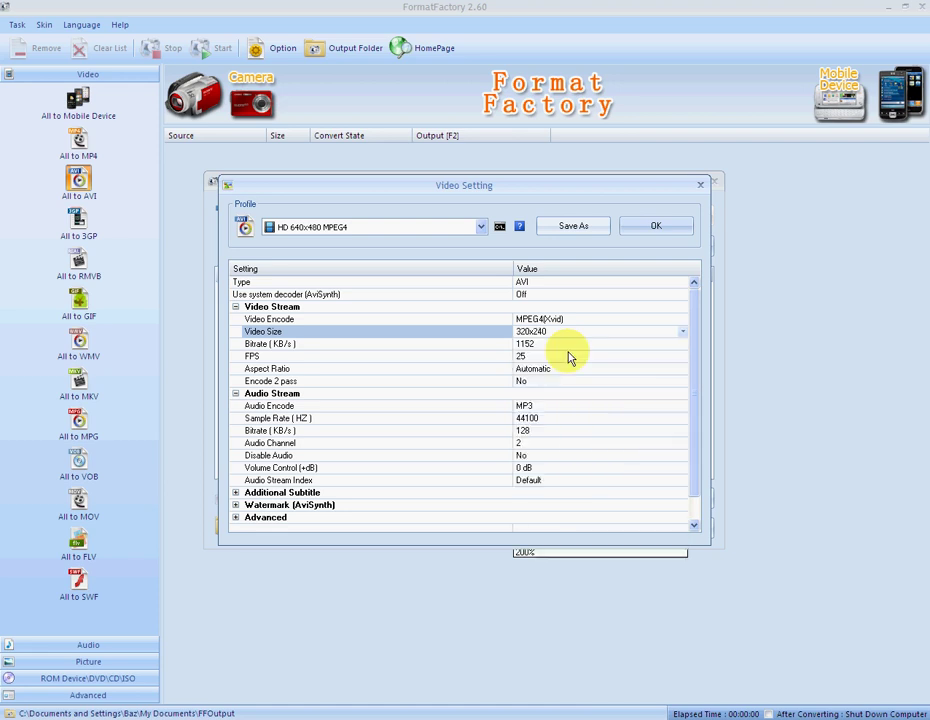
pyautogui.click(654, 228)
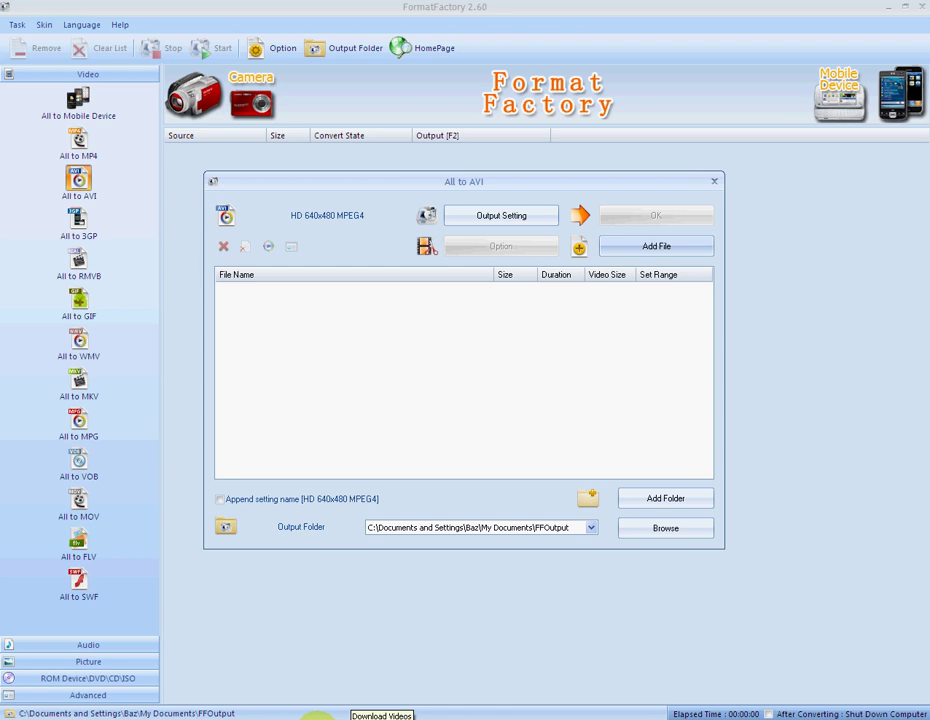
# Step: Drag the downloaded 13.88M MP4 into the All to AVI list and confirm it as a task
pyautogui.click(316, 717)
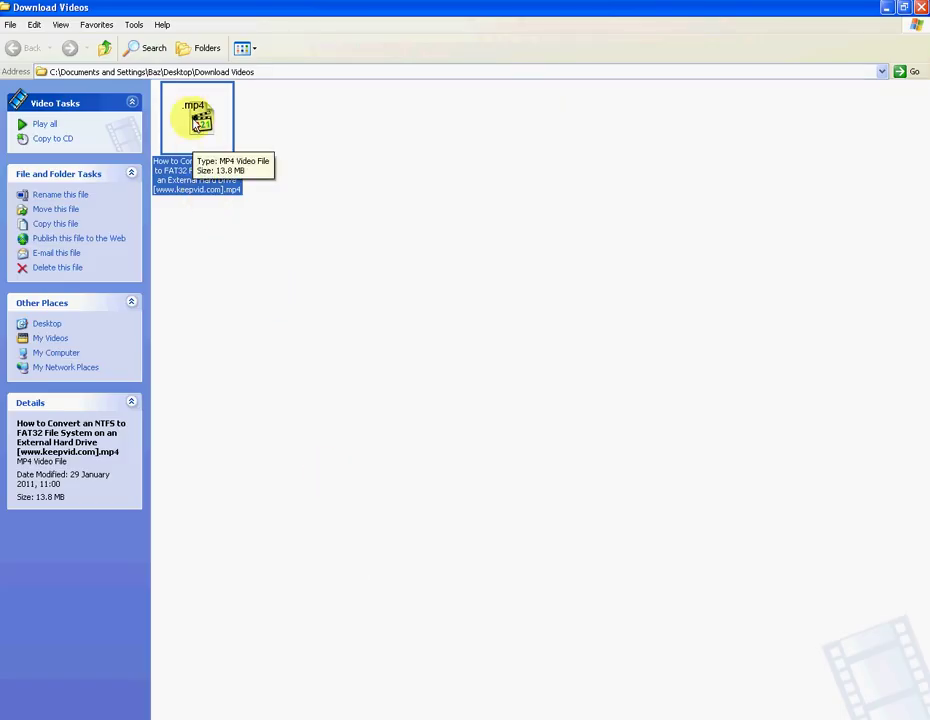
pyautogui.moveTo(200, 120); pyautogui.dragTo(388, 376)
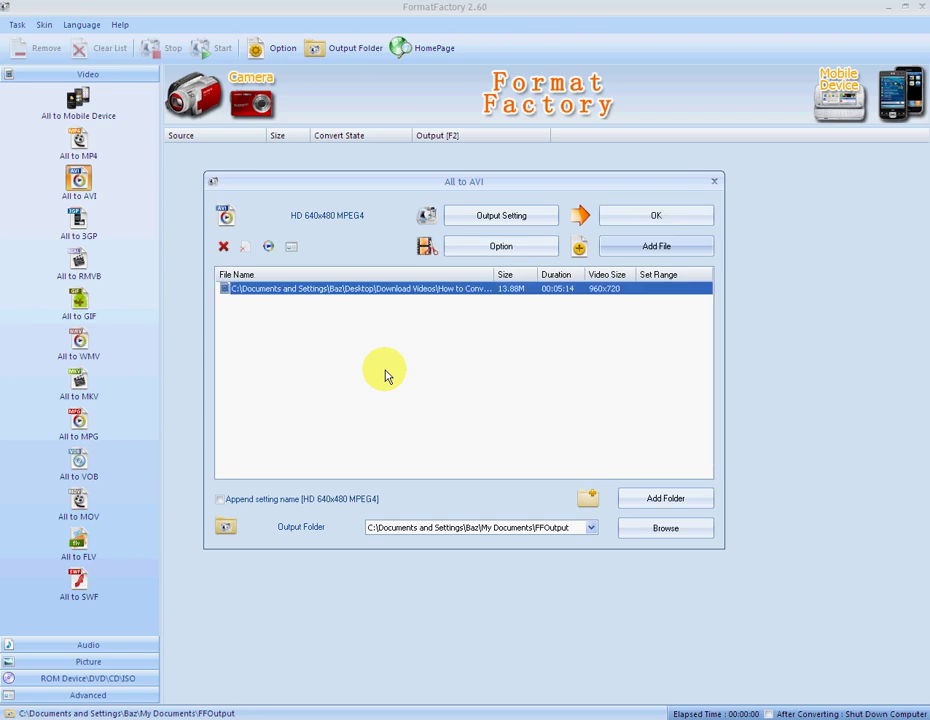
pyautogui.click(655, 217)
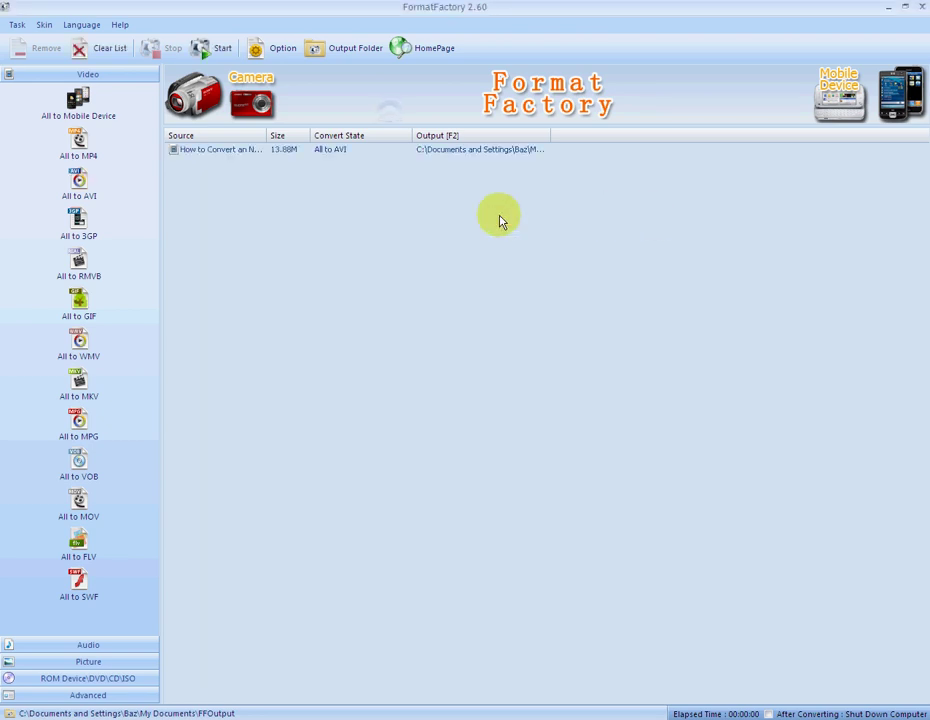
# Step: Convert the queued MP4 to AVI and dismiss the Task complete notification
pyautogui.click(211, 50)
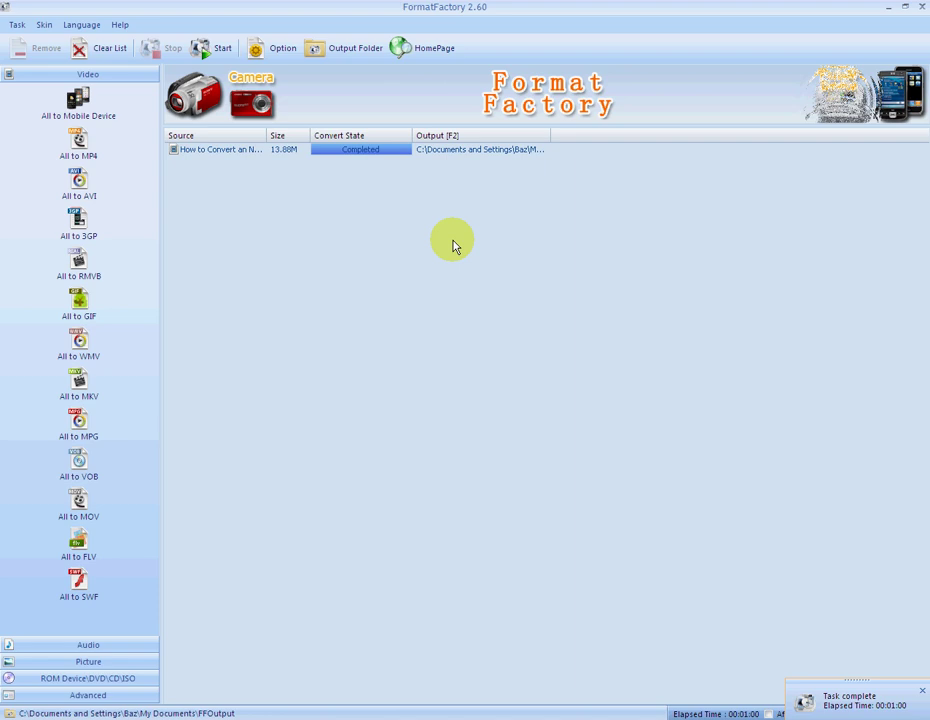
pyautogui.click(922, 692)
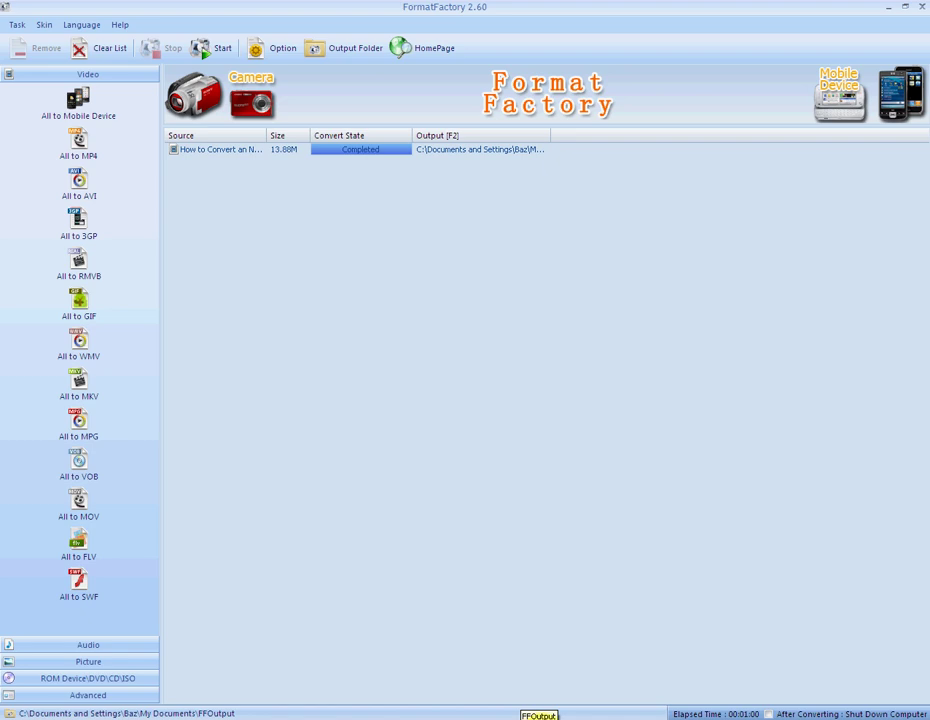
# Step: Open the FFOutput folder with the 6.28 MB AVI, then list Download Videos' 14,217 KB MP4 in Details view
pyautogui.click(535, 714)
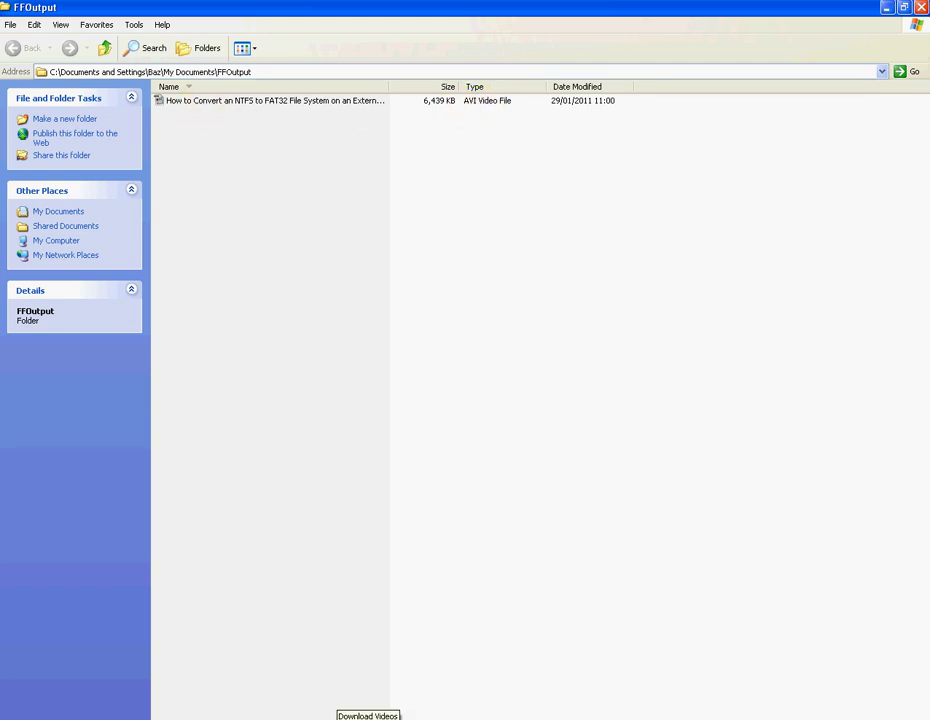
pyautogui.click(360, 716)
pyautogui.click(56, 26)
pyautogui.click(88, 136)
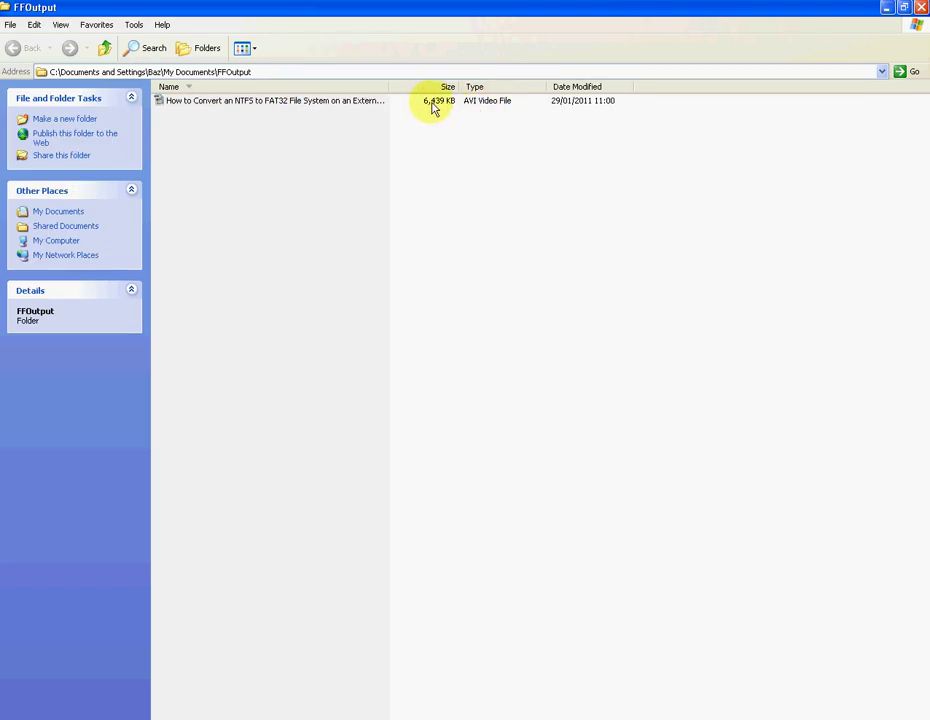
pyautogui.moveTo(246, 108)
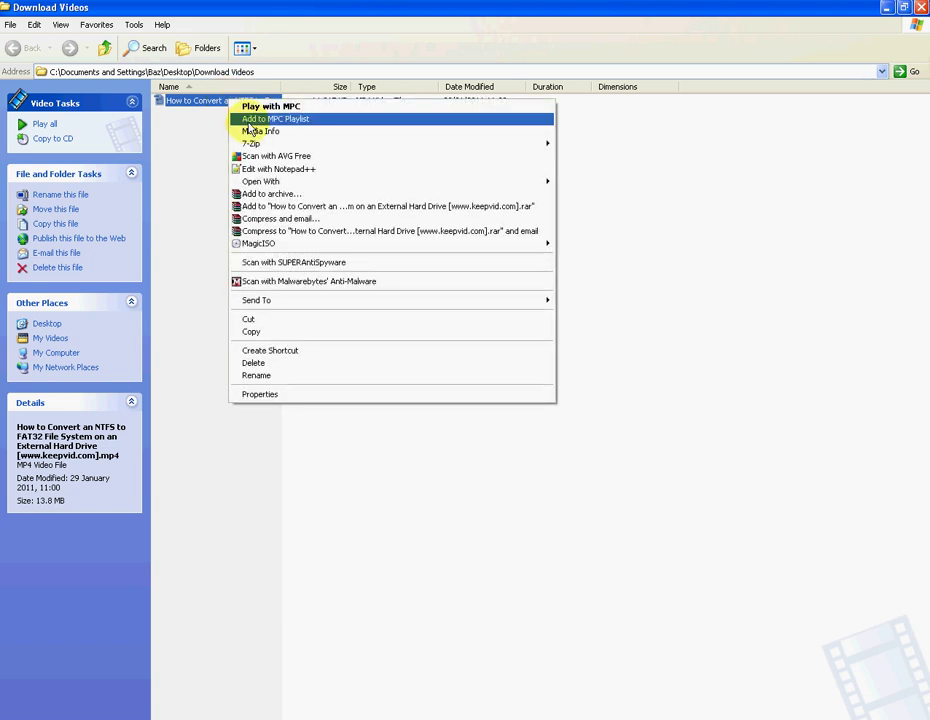
# Step: Confirm in MediaInfo the MP4 is 960x720 AVC, 5mn 14s, then return to FFOutput's 6,439 KB AVI
pyautogui.click(240, 131)
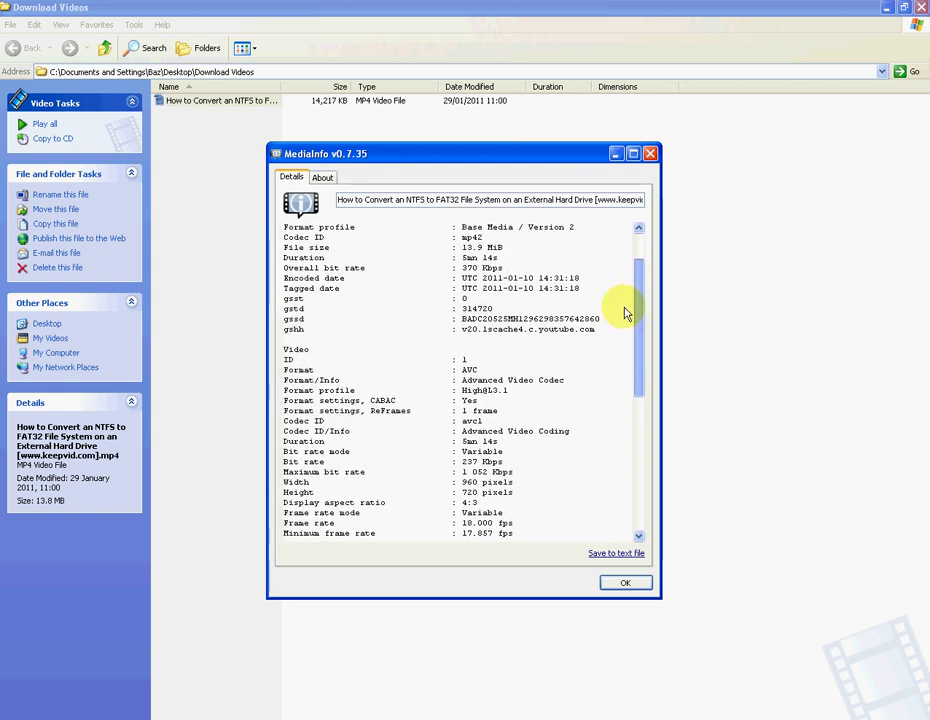
pyautogui.click(650, 153)
pyautogui.click(525, 716)
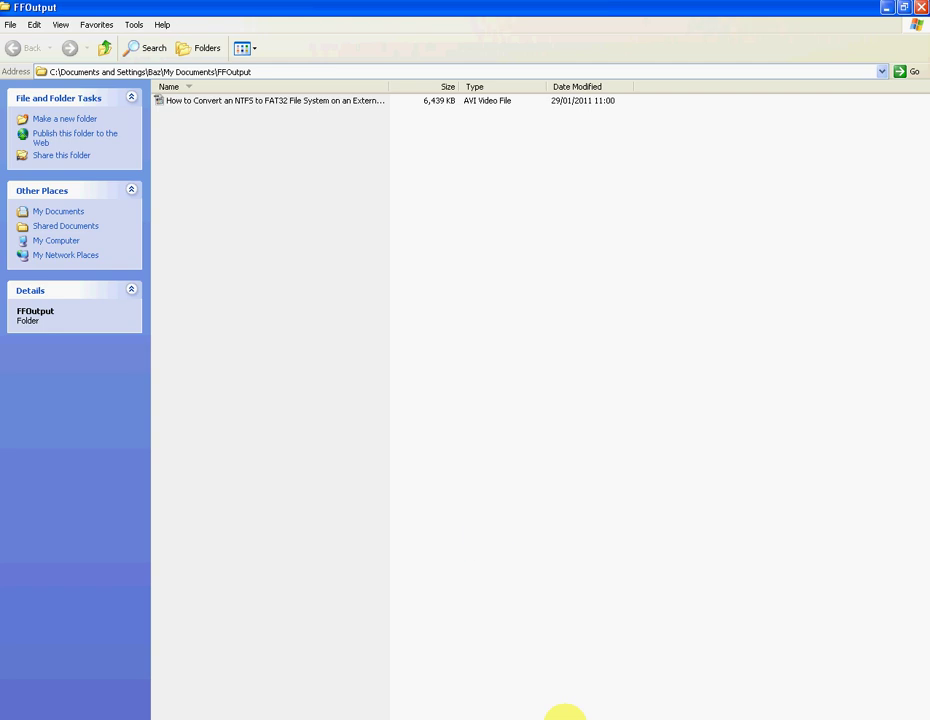
pyautogui.doubleClick(239, 100)
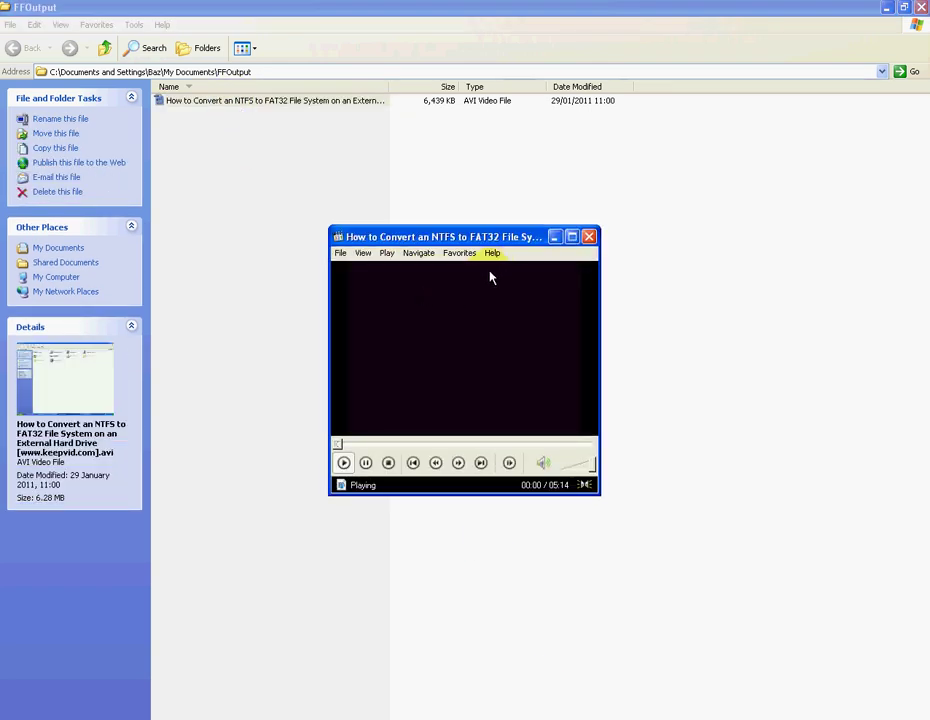
pyautogui.click(446, 245)
pyautogui.click(589, 239)
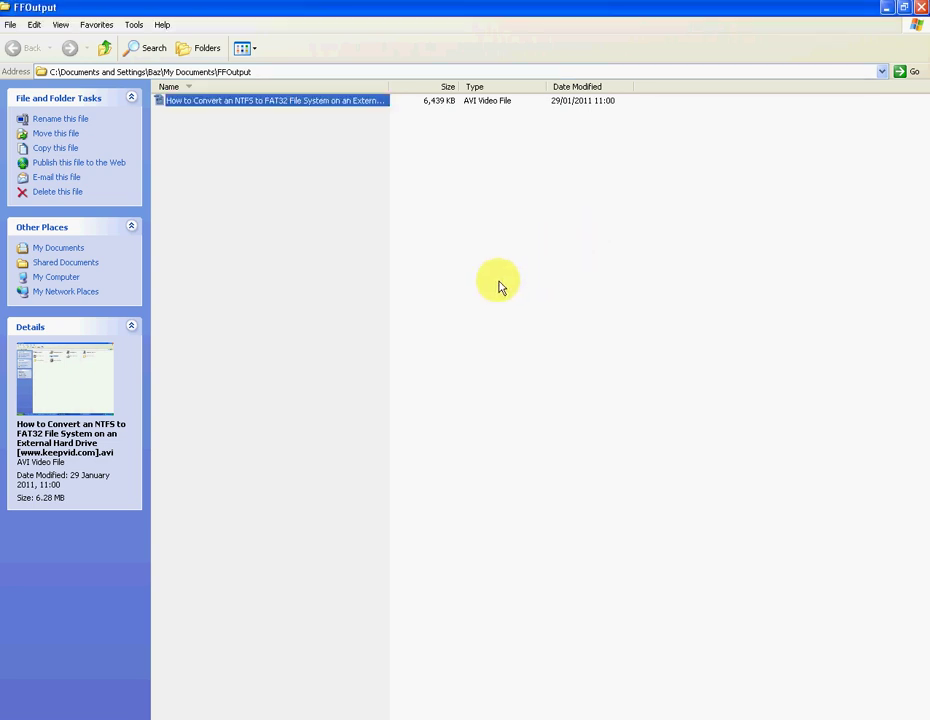